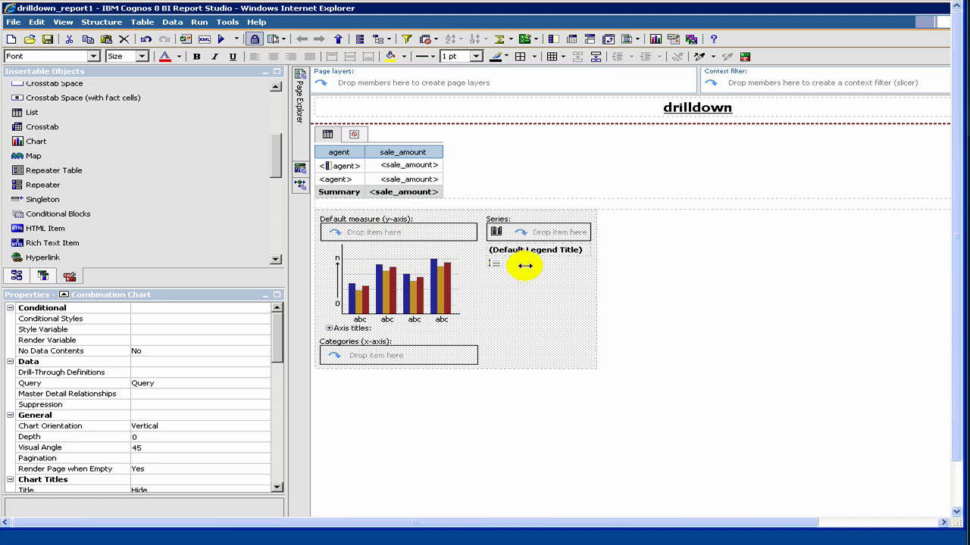
Try placing the agent list column onto the chart's categories, then dismiss the insertion error
left_click(624, 255)
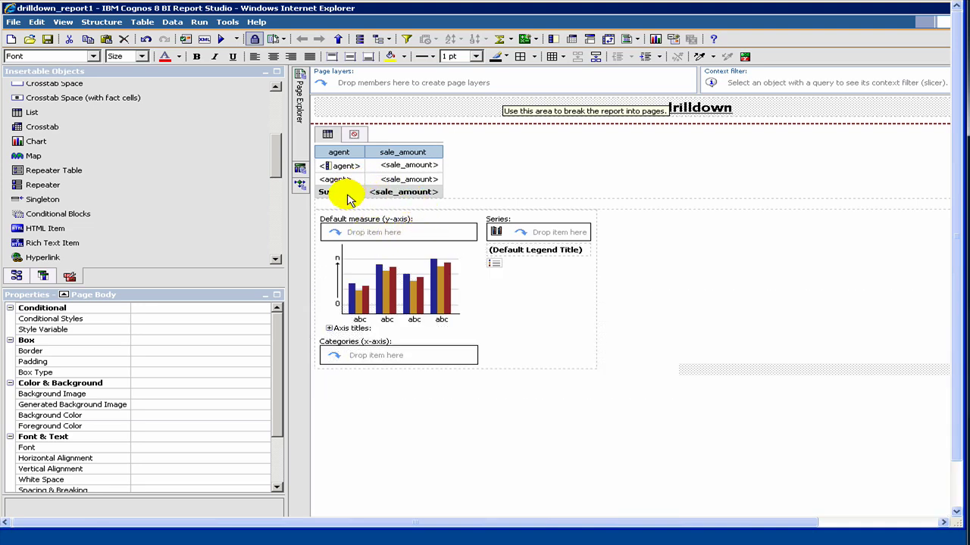
left_click(447, 203)
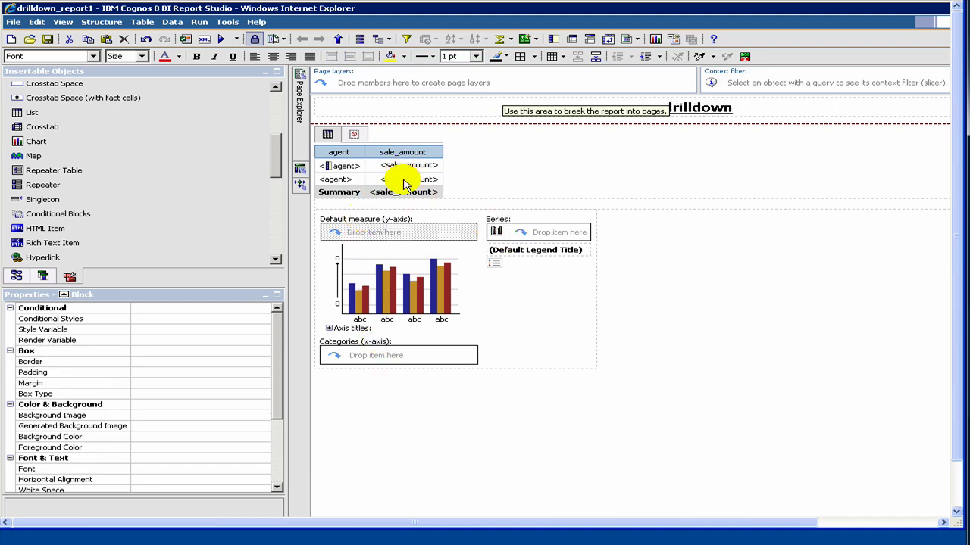
left_click(348, 364)
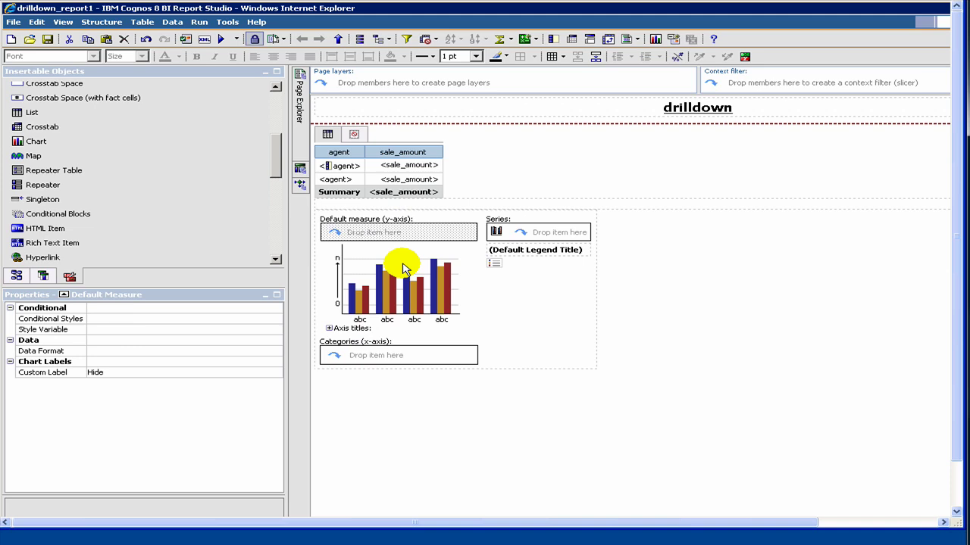
left_click(339, 183)
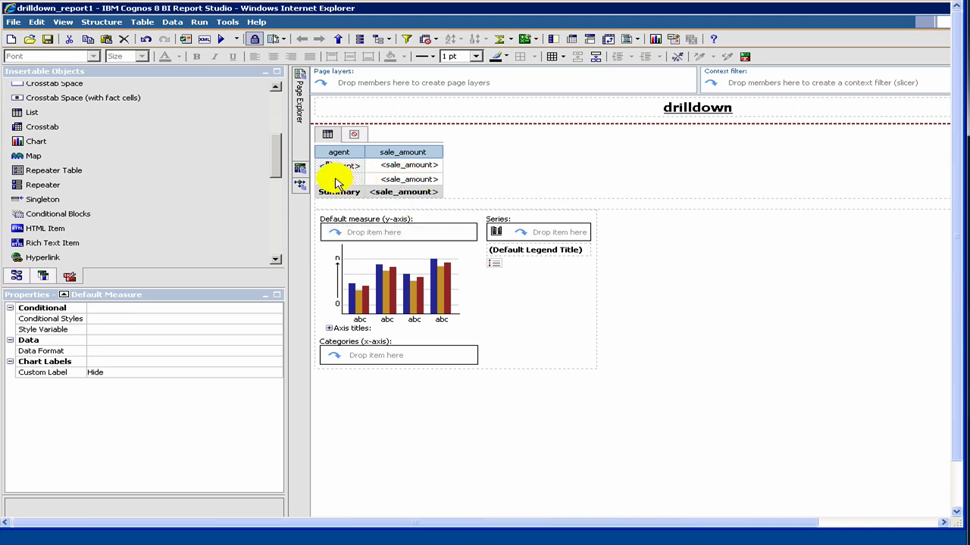
left_click_drag(337, 184, 379, 362)
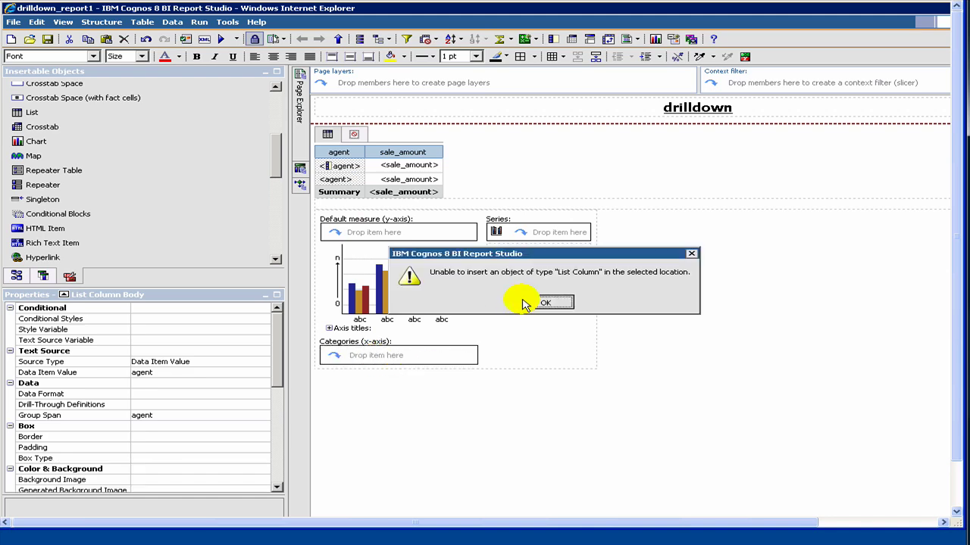
left_click(544, 303)
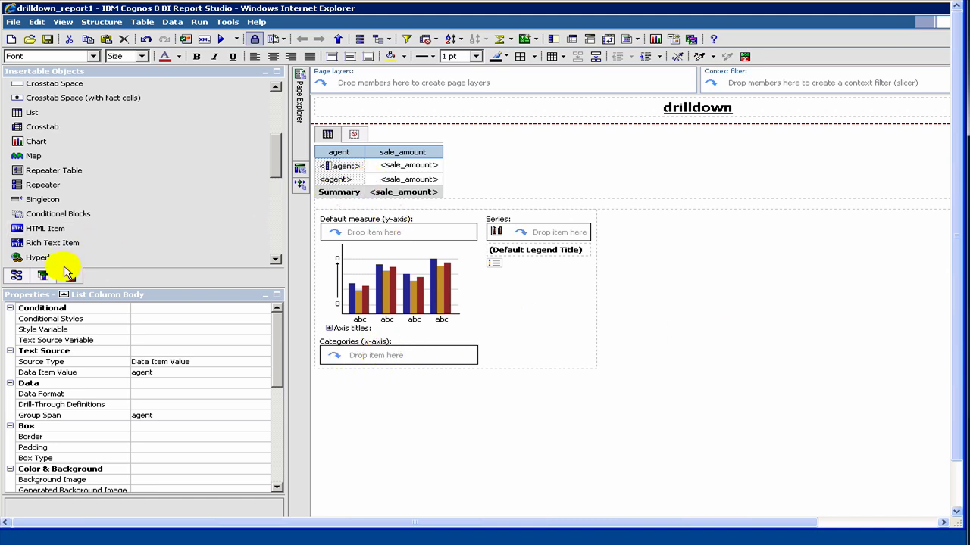
From the query's data items, put agent on the x-axis categories and sale_amount as default measure
left_click(44, 275)
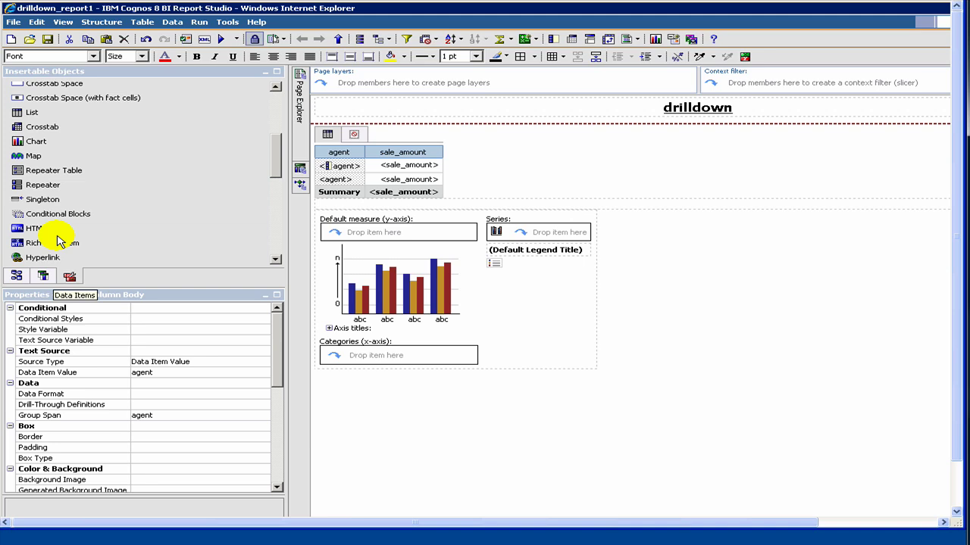
left_click(47, 115)
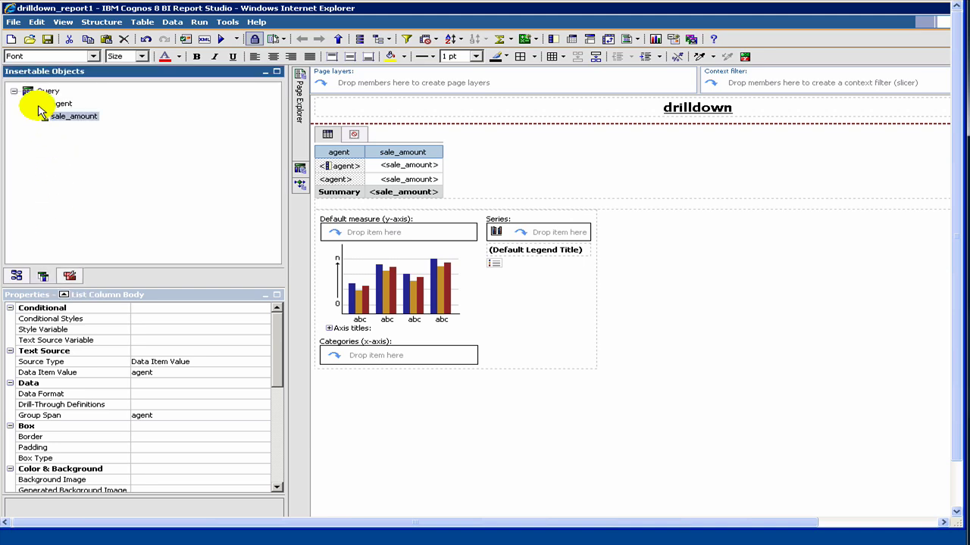
left_click(47, 104)
left_click_drag(47, 107, 341, 354)
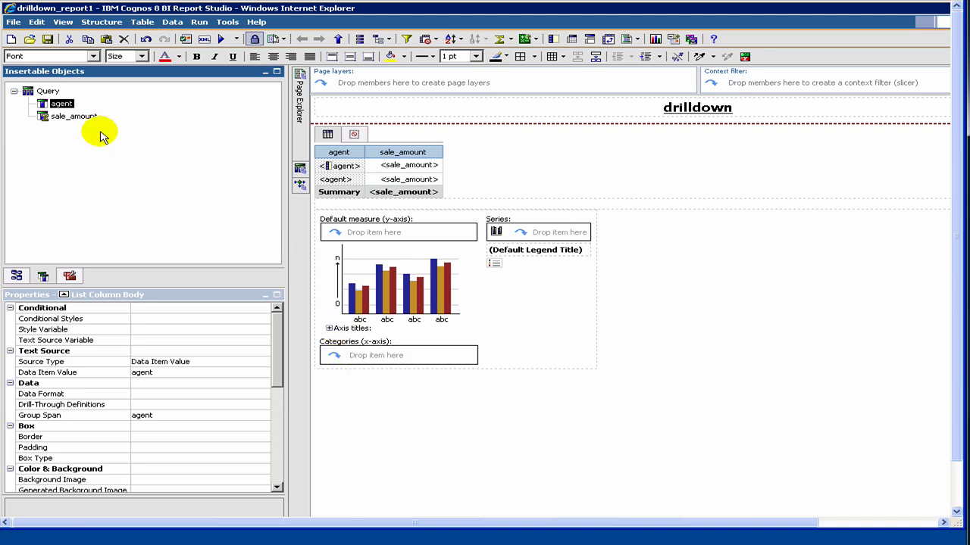
left_click_drag(76, 106, 82, 123)
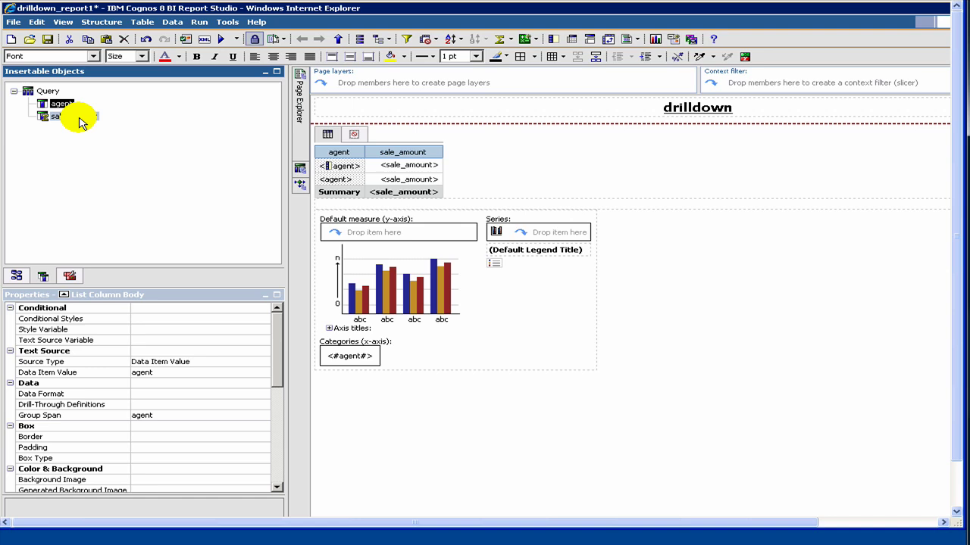
left_click(57, 119)
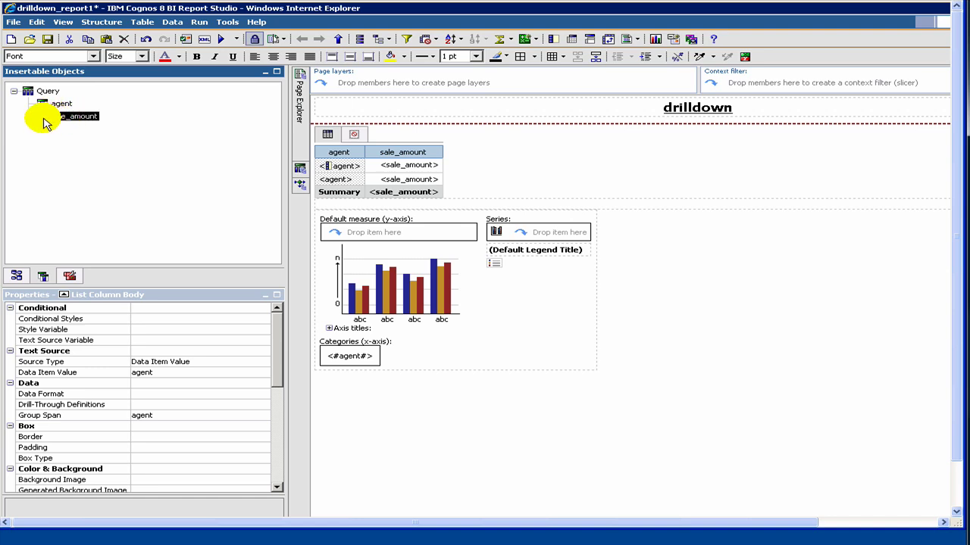
left_click_drag(254, 186, 350, 232)
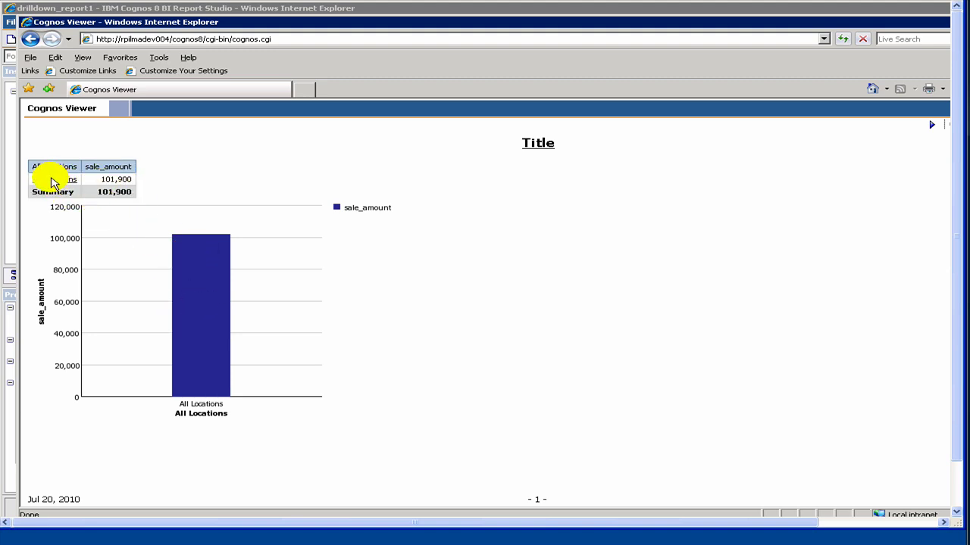
Drill from All Locations into USA, then into the North East region totalling 66,700
left_click(54, 181)
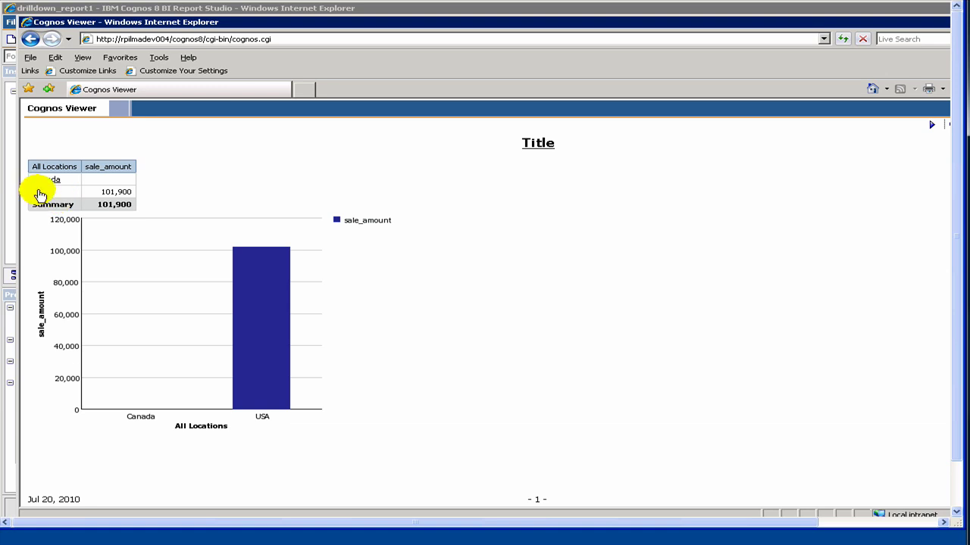
left_click(40, 194)
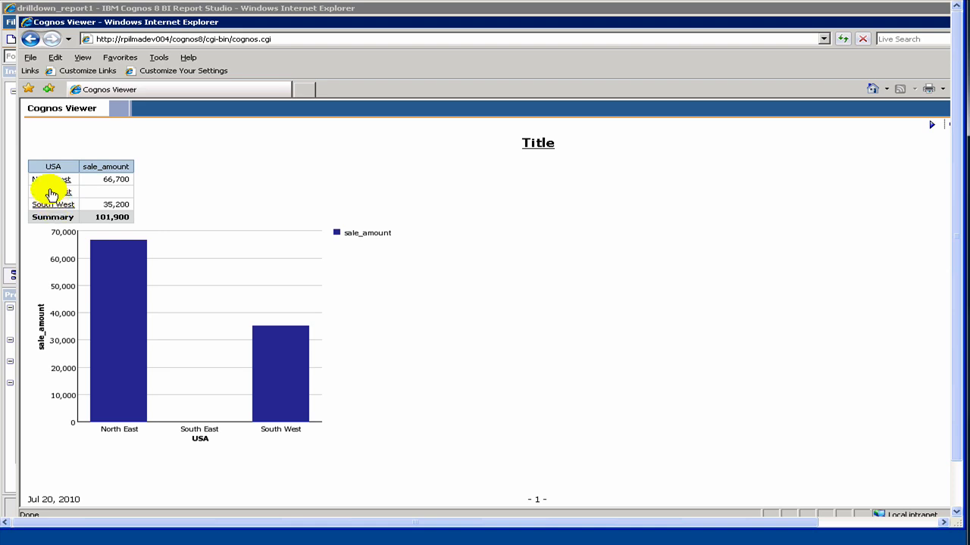
left_click(49, 185)
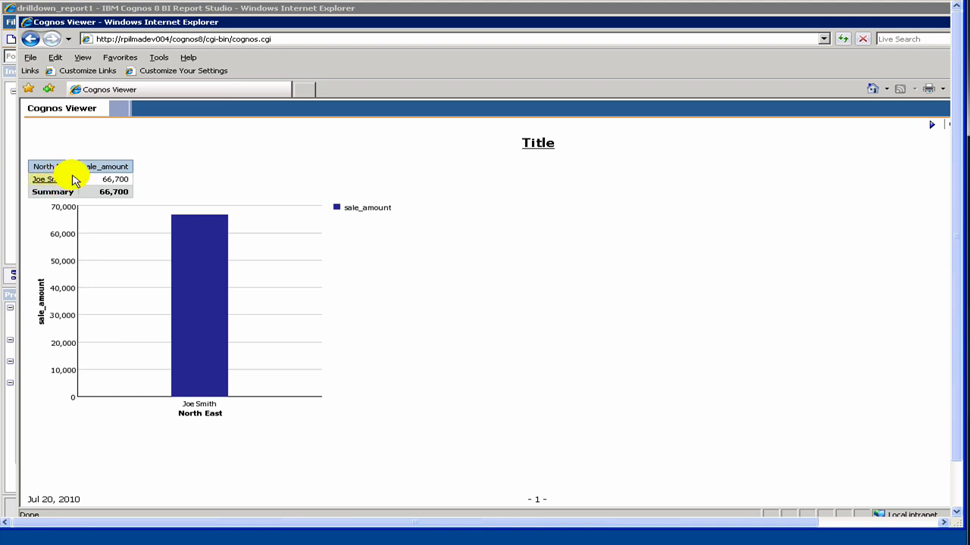
right_click(75, 182)
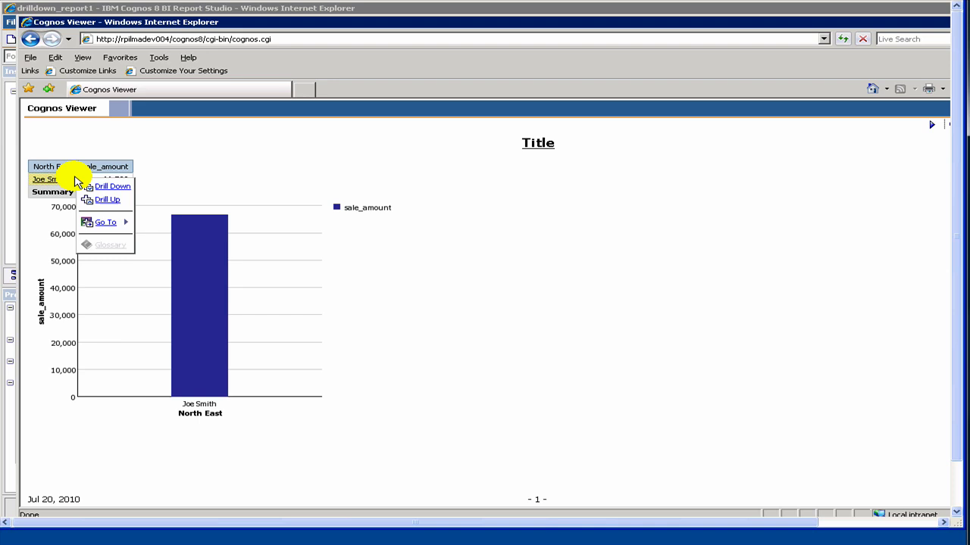
left_click(106, 201)
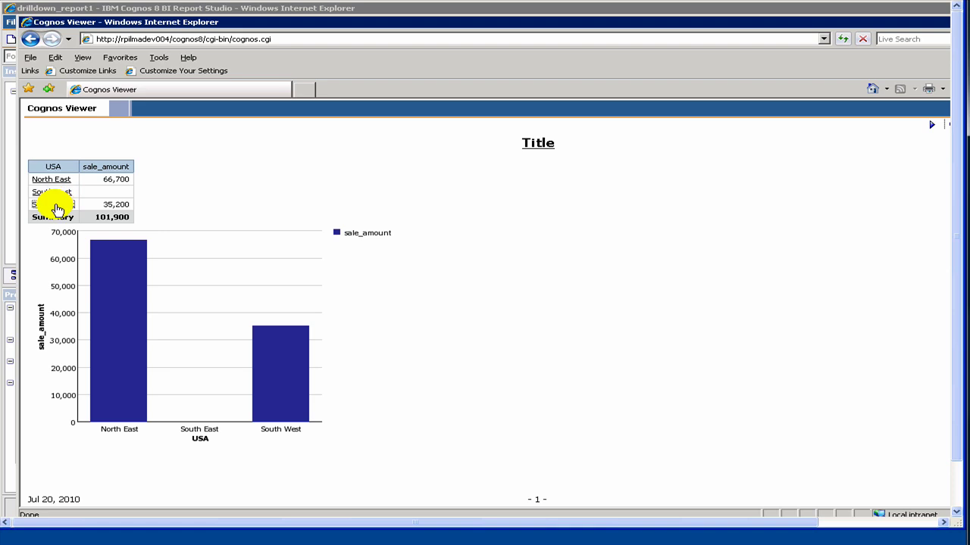
left_click(54, 205)
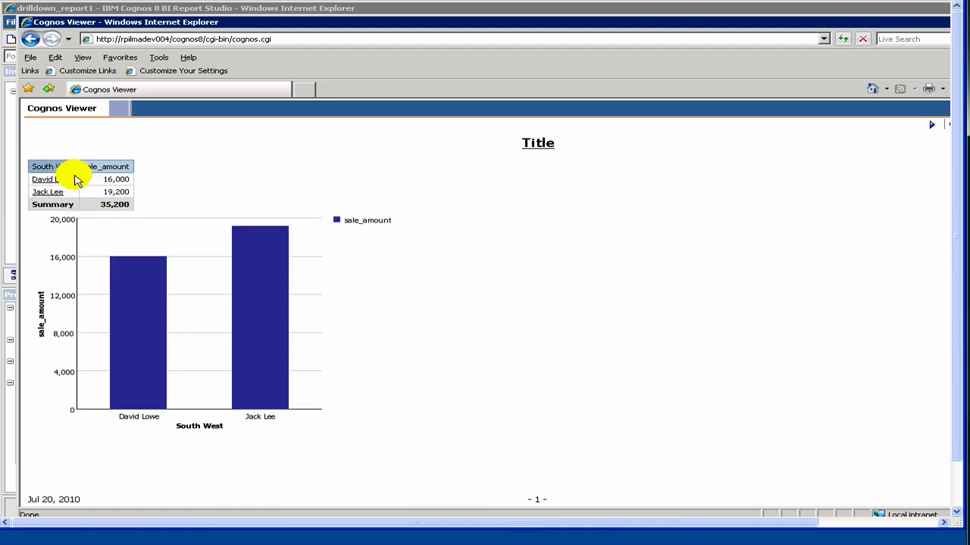
left_click(74, 180)
right_click(75, 180)
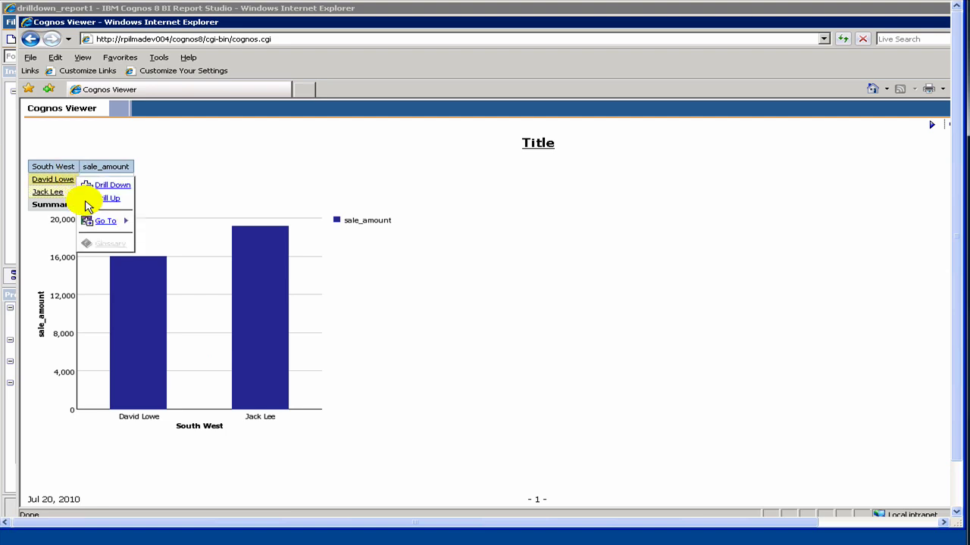
left_click(88, 200)
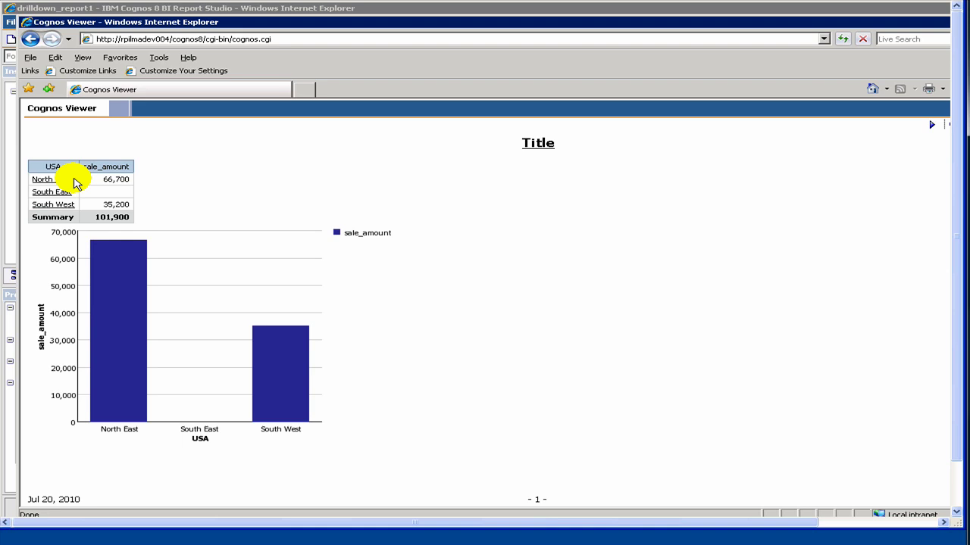
left_click(74, 180)
right_click(76, 183)
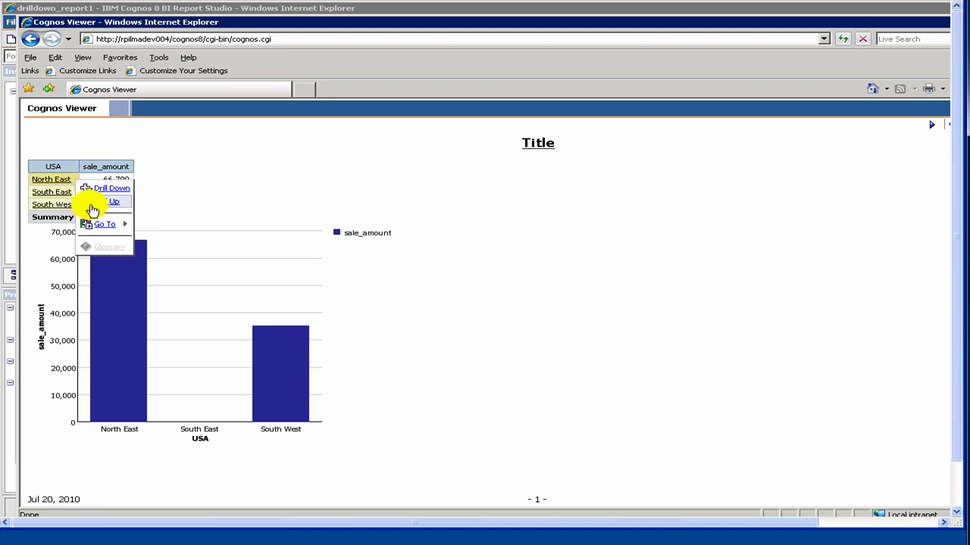
left_click(94, 205)
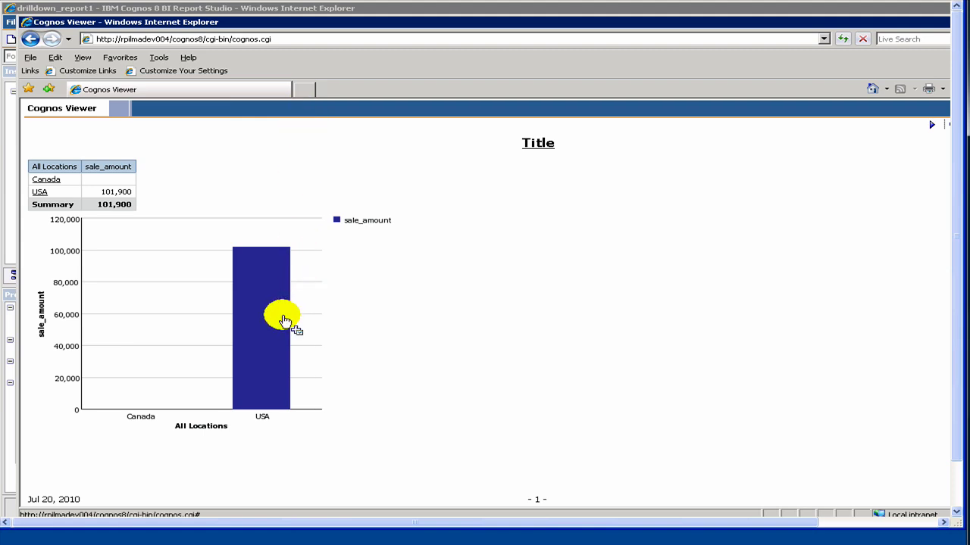
mouse_move(286, 324)
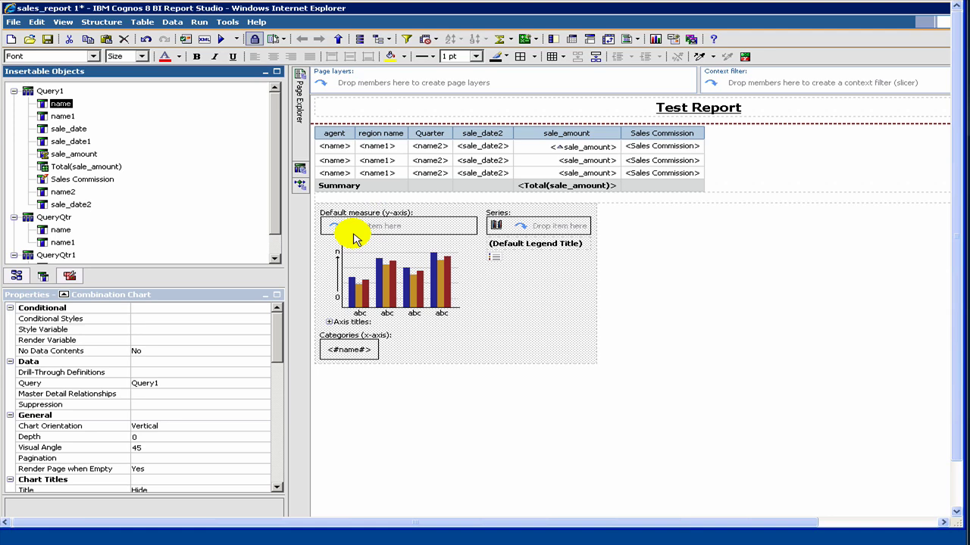
Place Query1's name item in the chart's default measure, delete it, then restore it with undo
left_click(59, 104)
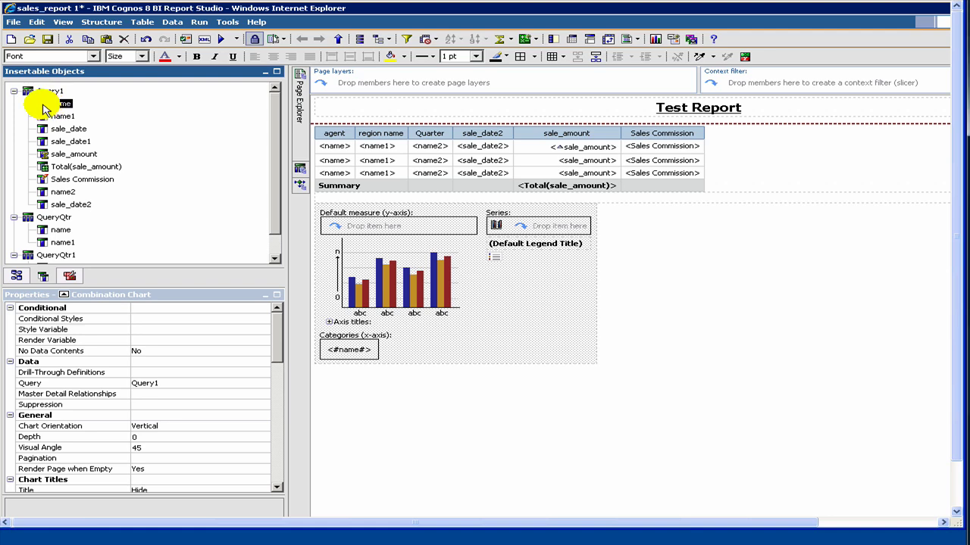
left_click_drag(175, 148, 337, 225)
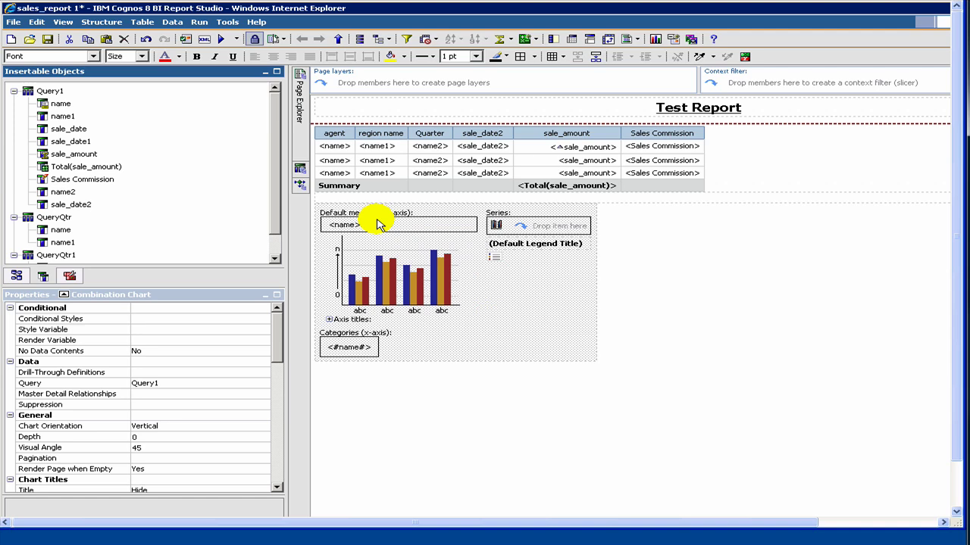
left_click(340, 225)
key("Delete")
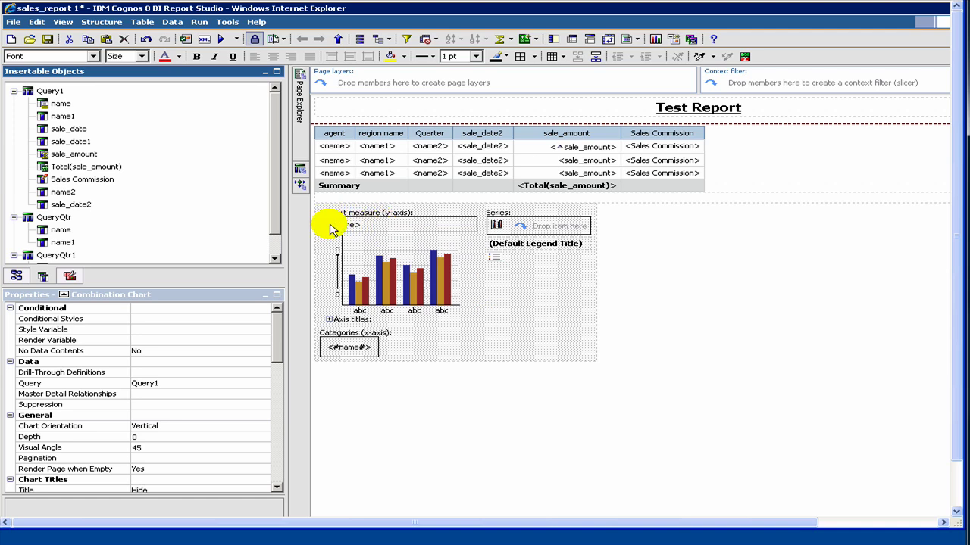
key("ctrl+z")
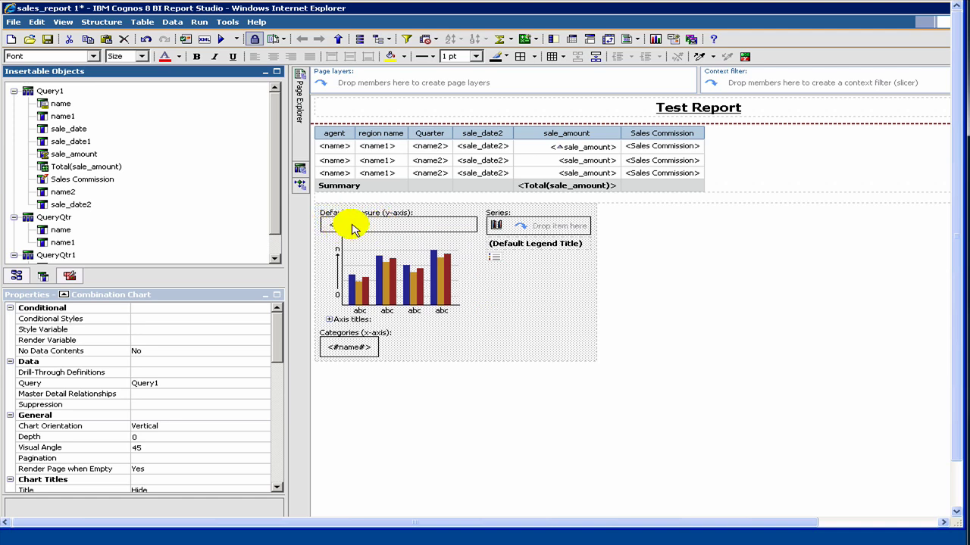
Set the first axis title's Default Title to No and change its text to 'Agent name'
left_click(418, 224)
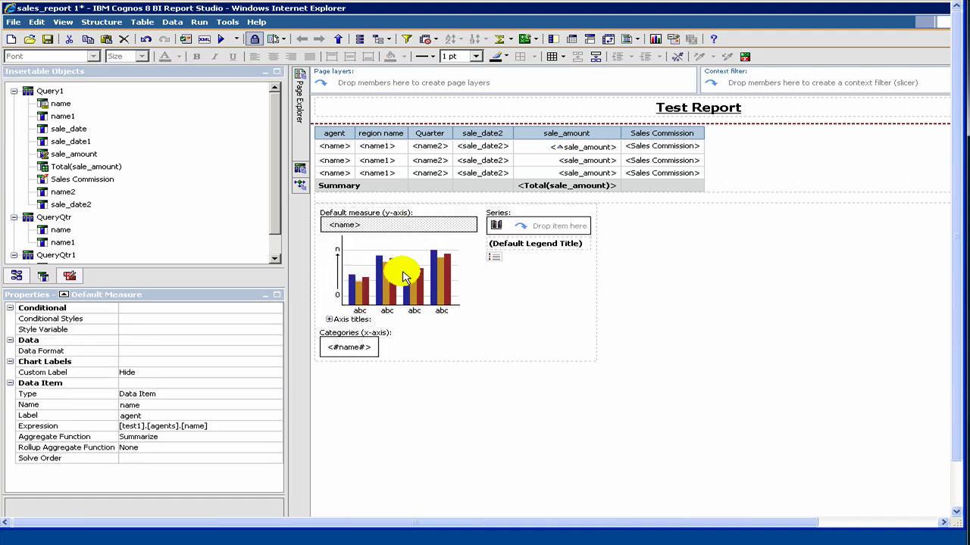
left_click(331, 319)
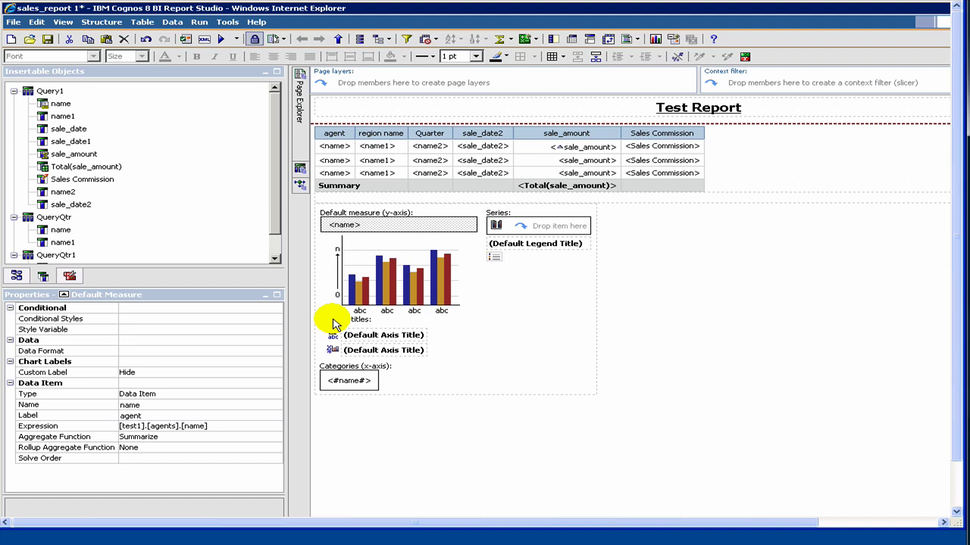
left_click(376, 338)
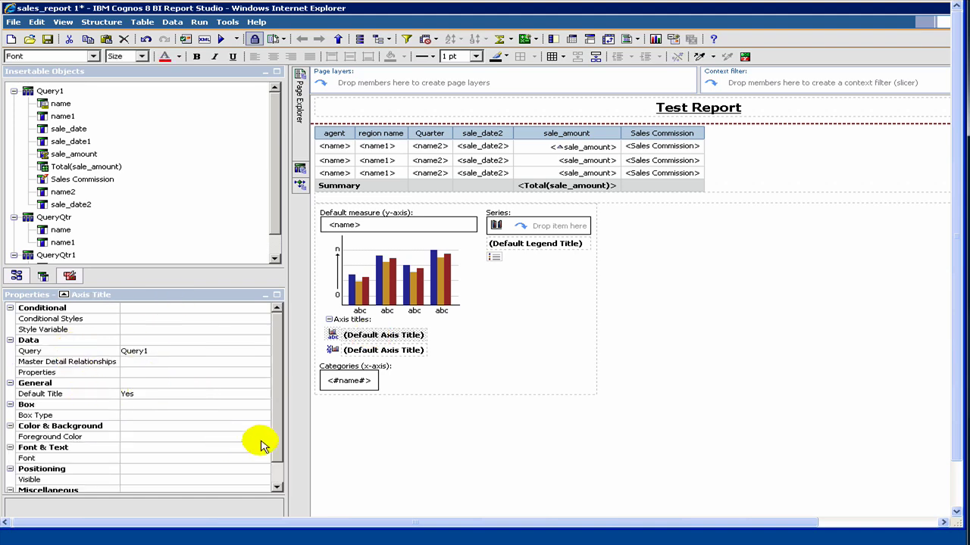
scroll(258, 447, "down", 1)
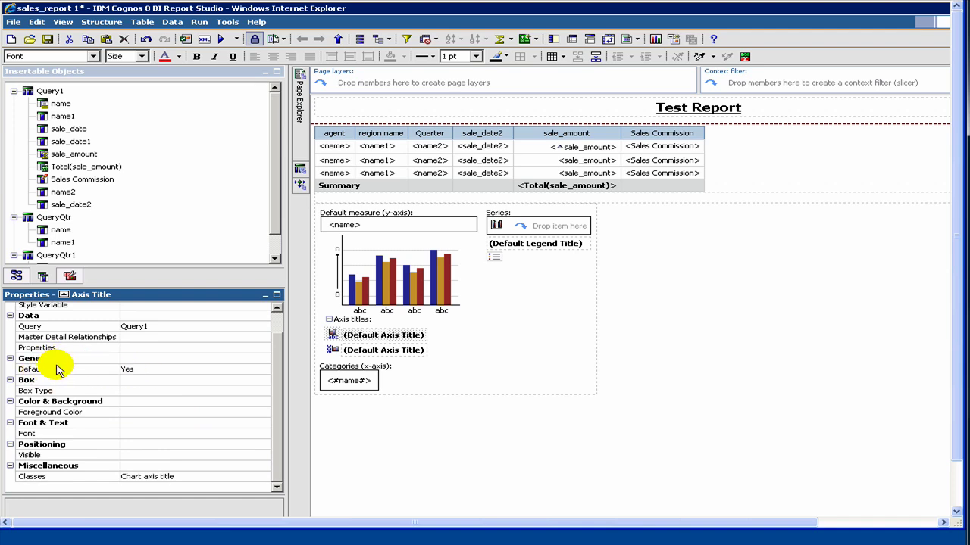
left_click(140, 373)
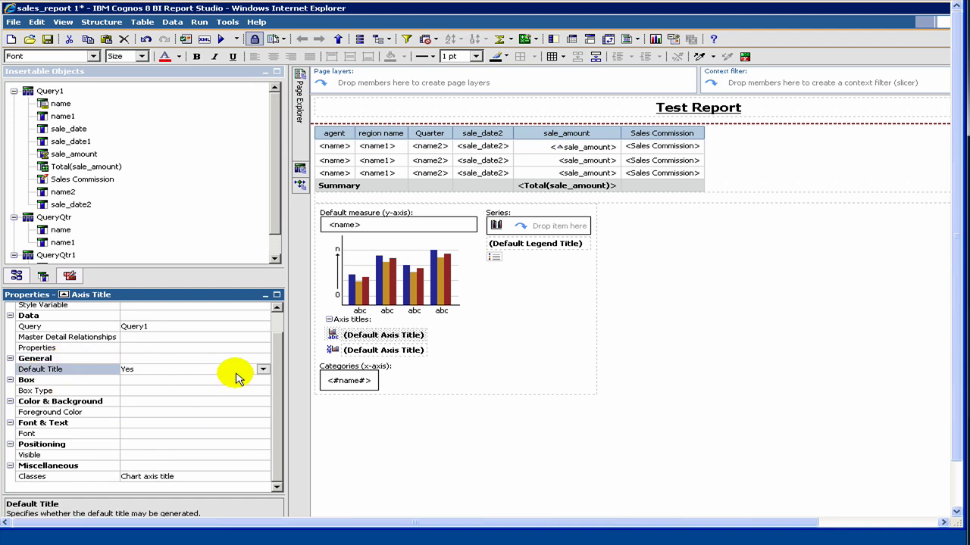
left_click(263, 370)
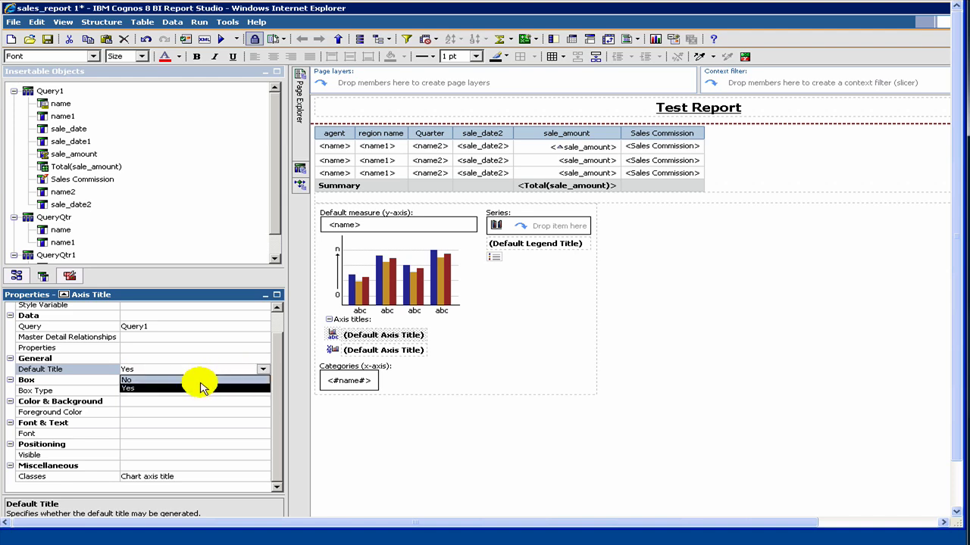
left_click(200, 381)
scroll(260, 372, "down", 1)
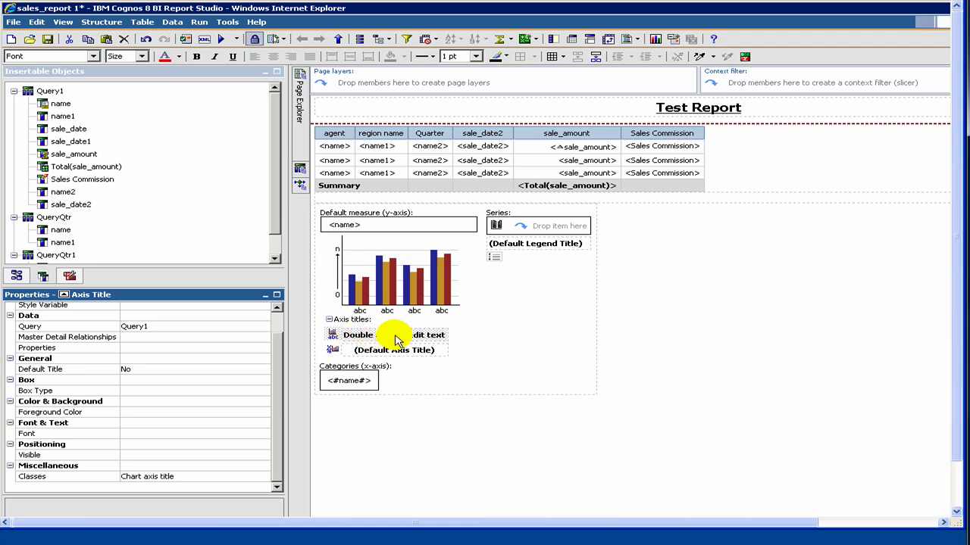
double_click(394, 337)
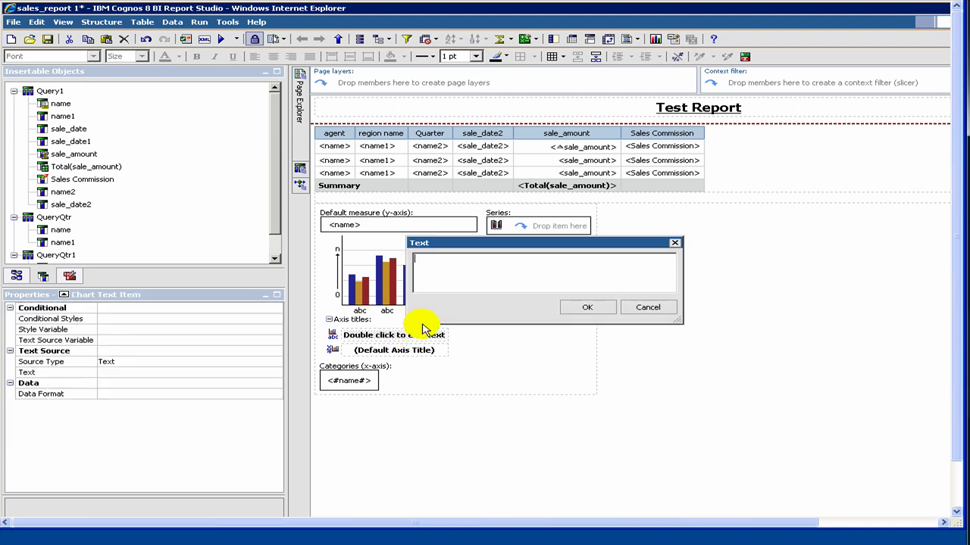
type("Agent name")
left_click(605, 308)
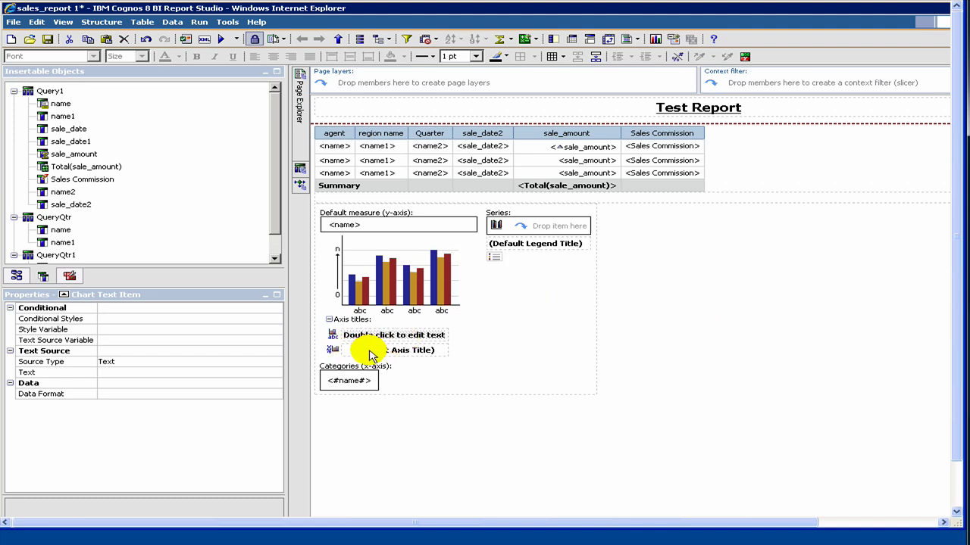
Set the second axis title's Default Title to No and change its text to 'sales $'
left_click(321, 351)
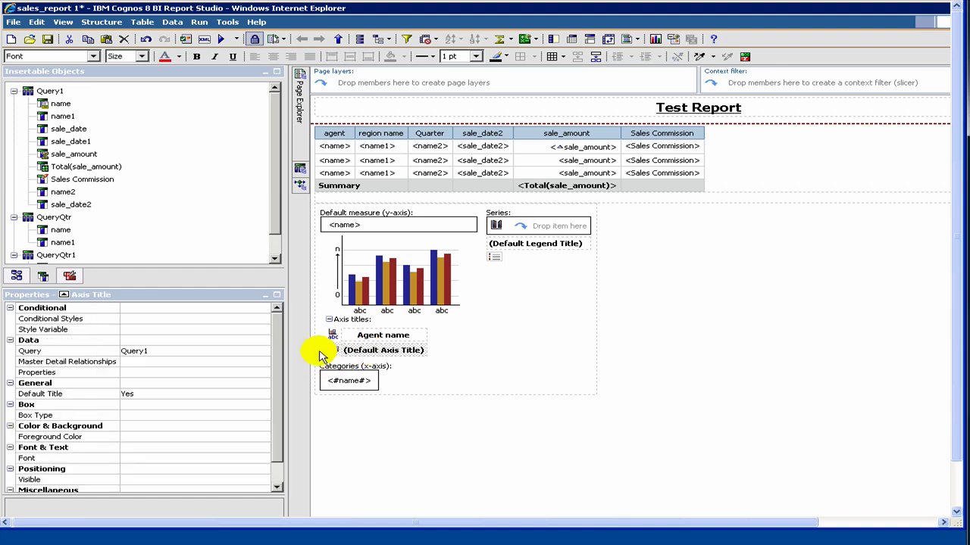
left_click(205, 395)
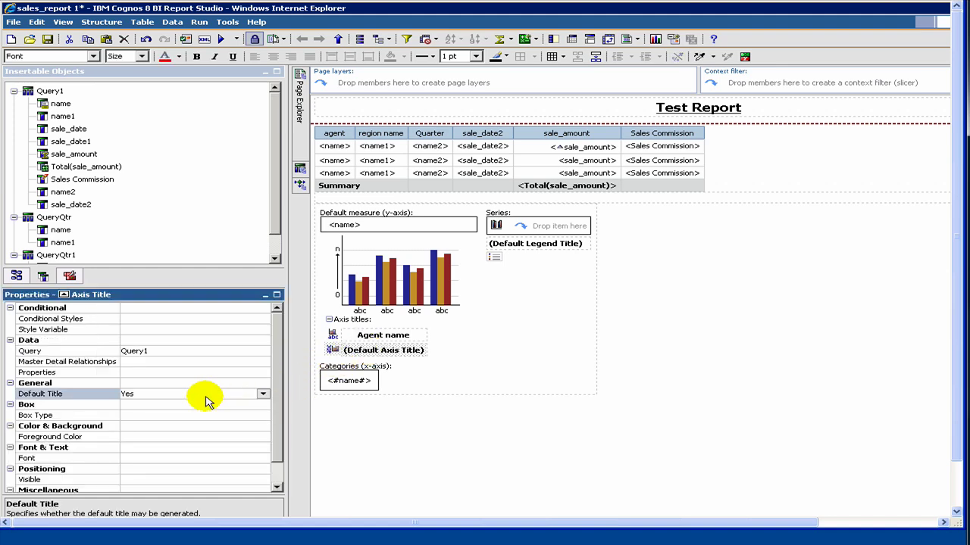
left_click(263, 394)
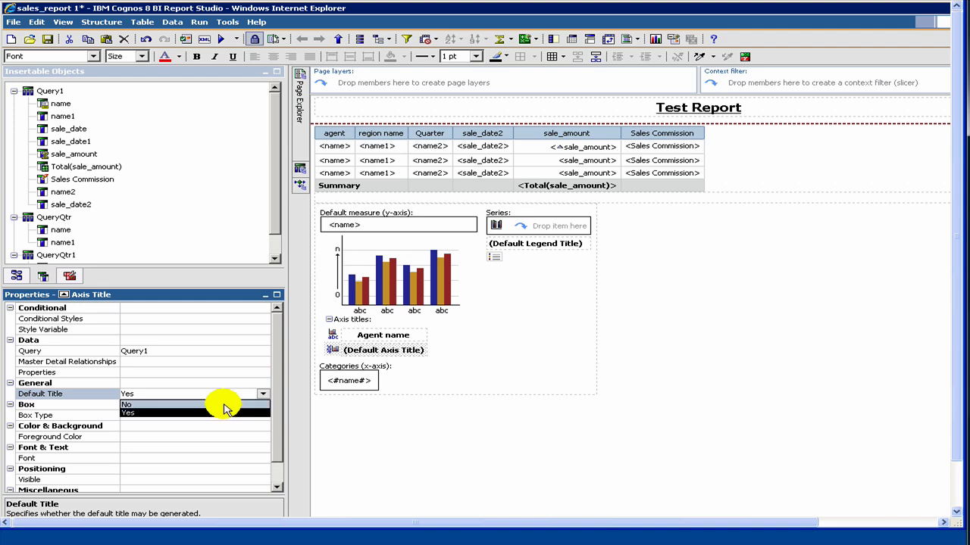
left_click(223, 405)
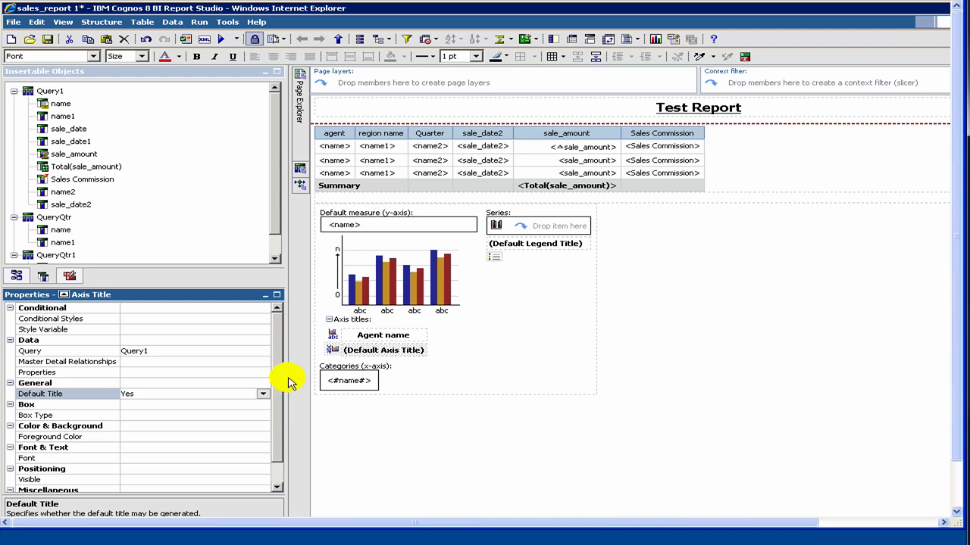
left_click(359, 353)
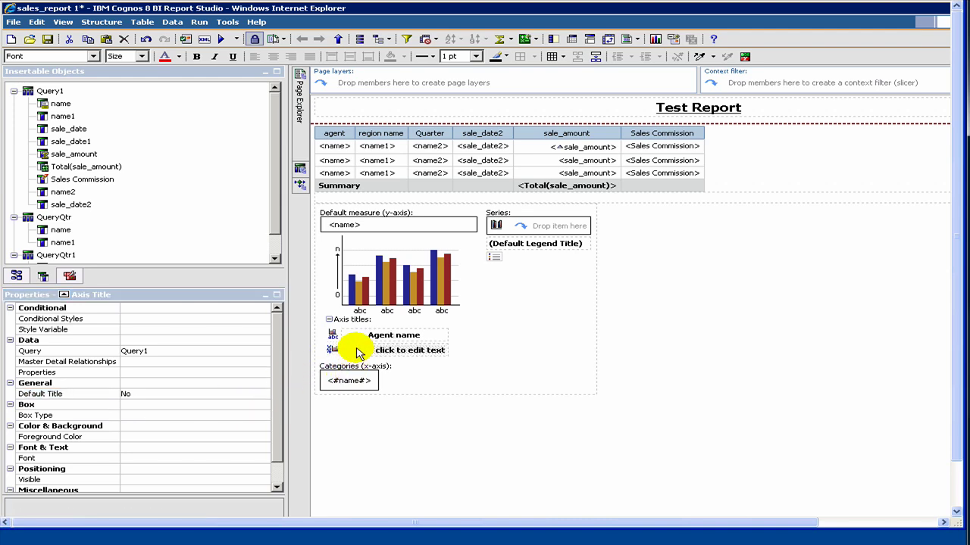
double_click(403, 350)
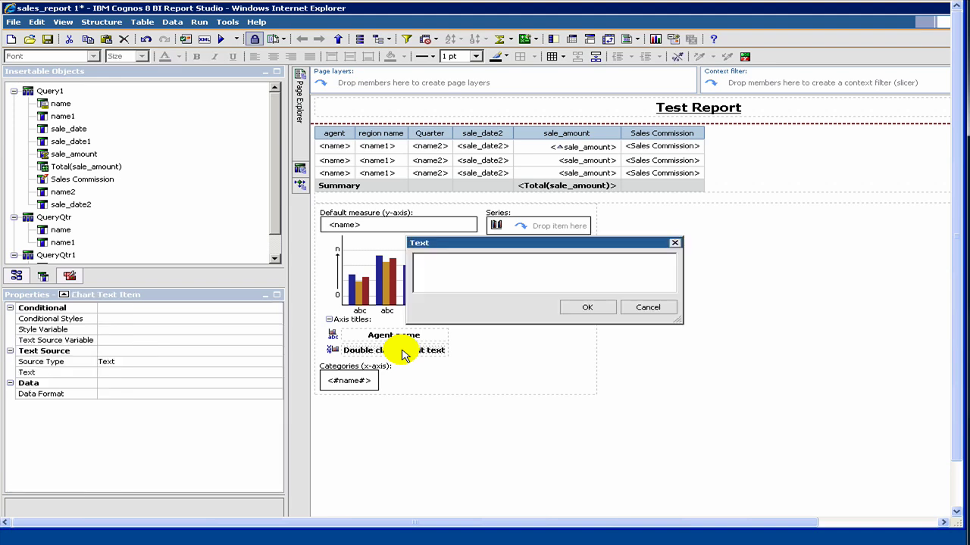
type("sa")
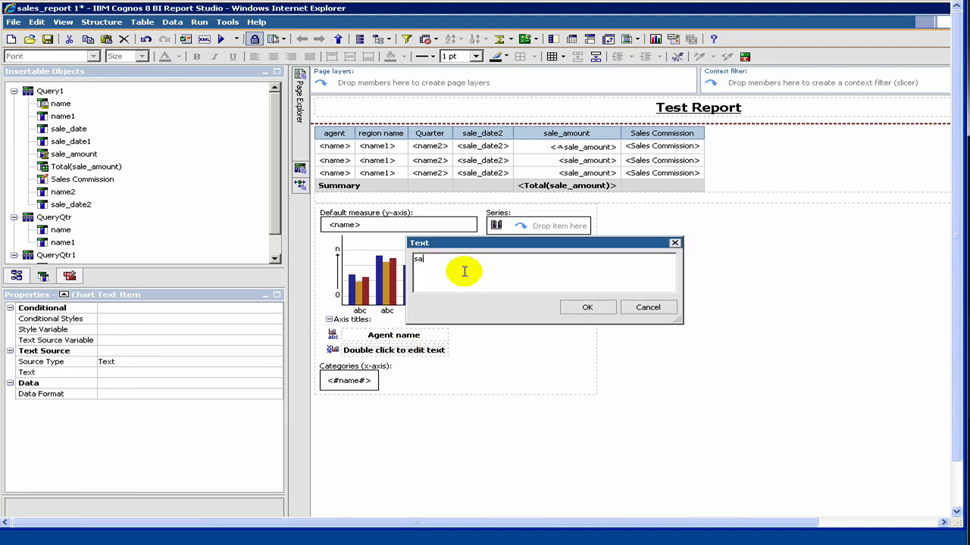
type("les $")
left_click(584, 309)
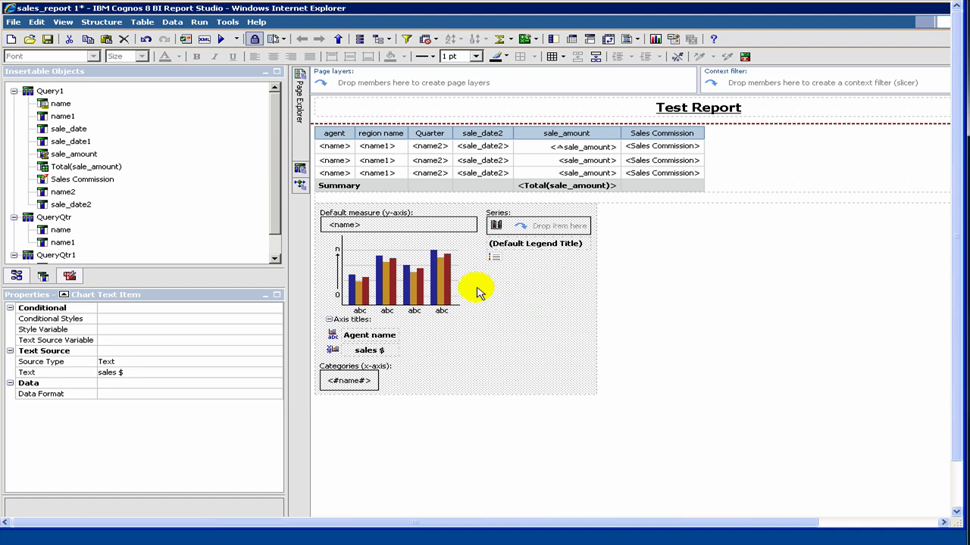
Choose Convert Chart from the chart's context menu and dismiss the no-default-action alert
left_click(468, 288)
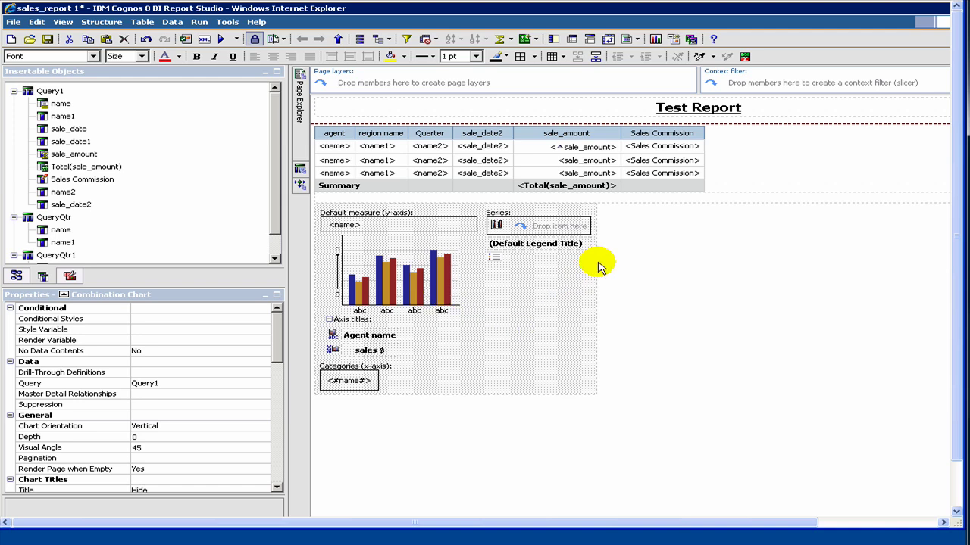
right_click(401, 277)
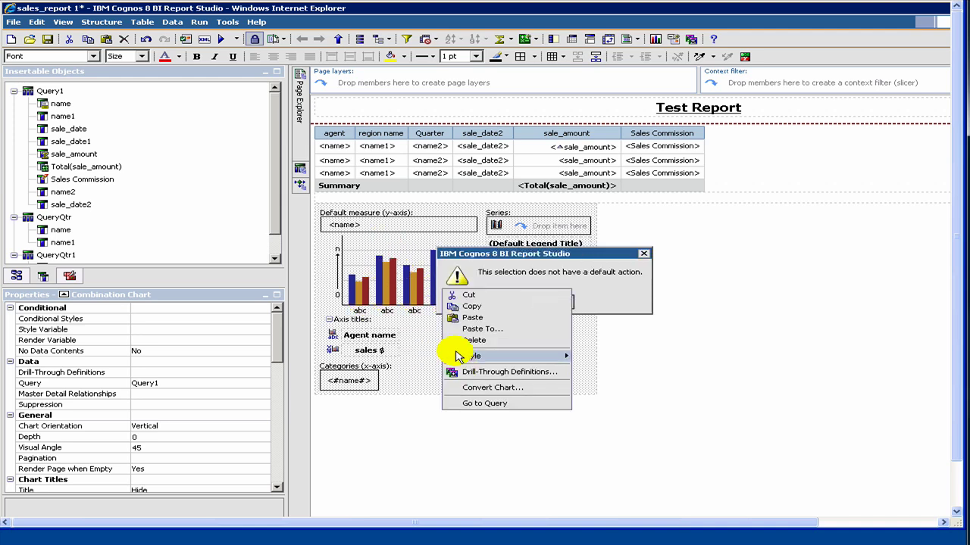
mouse_move(458, 356)
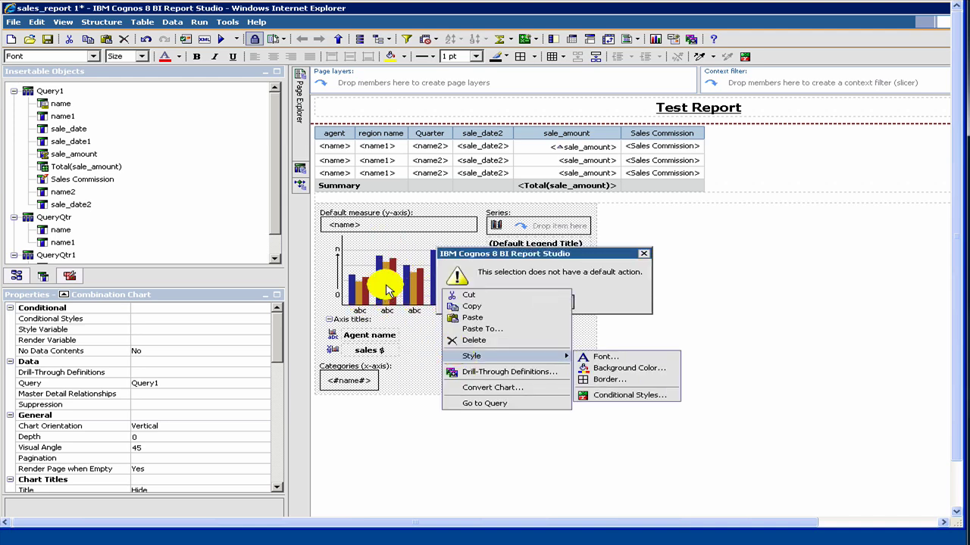
left_click(488, 388)
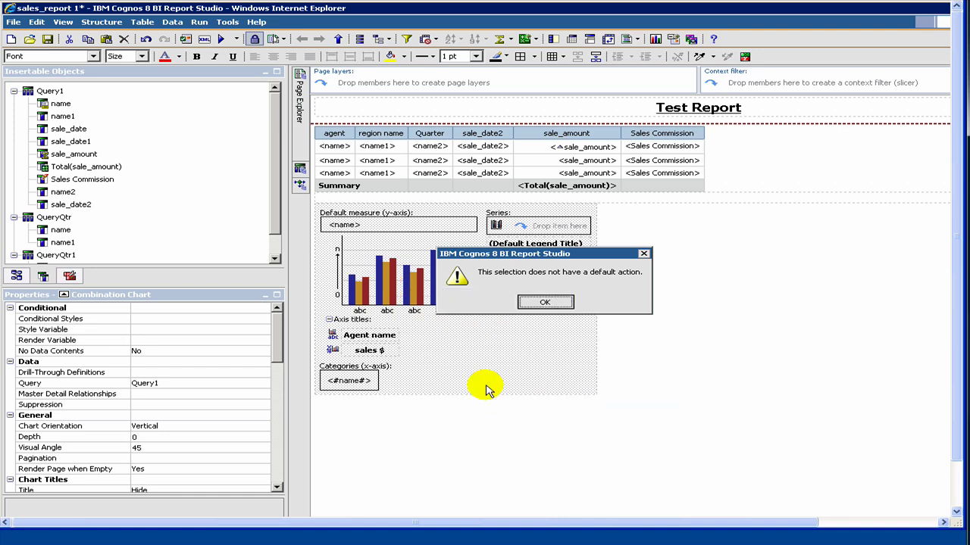
left_click(530, 304)
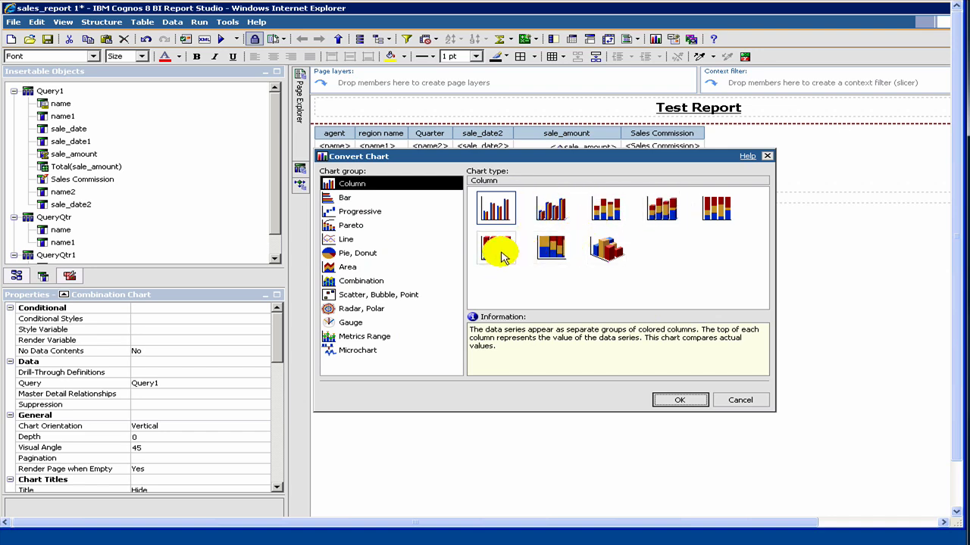
Convert the chart to the Column with 3-D Visual Effect type and dismiss the follow-up message
left_click(614, 261)
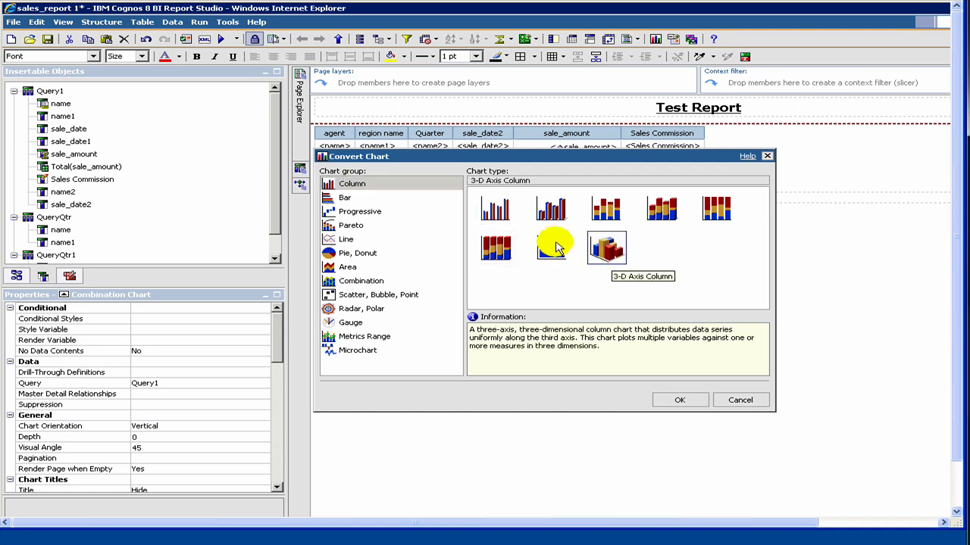
left_click(504, 258)
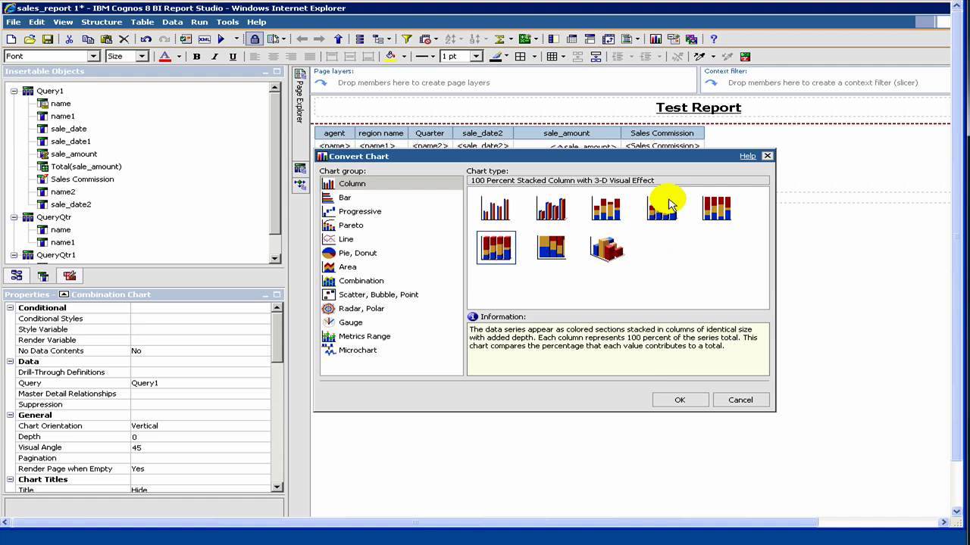
left_click(547, 208)
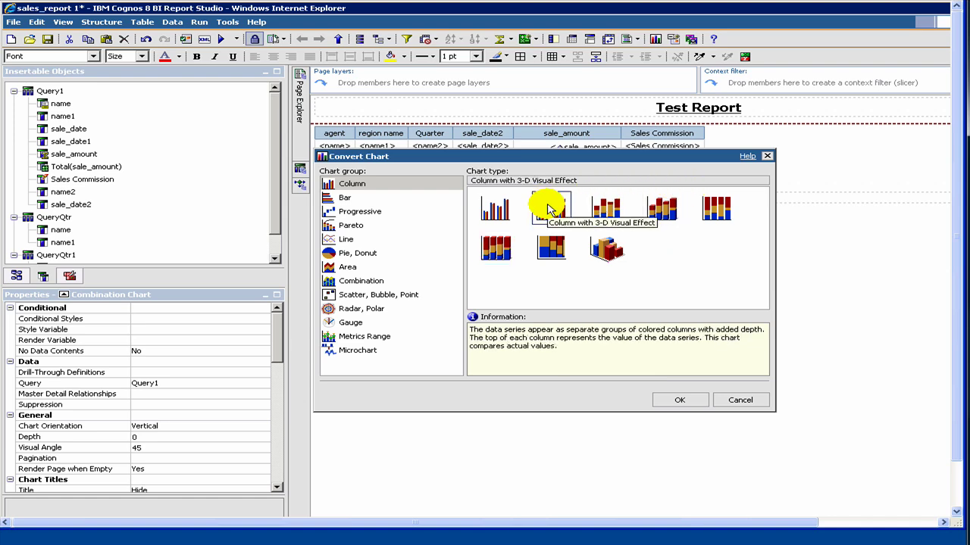
left_click(691, 400)
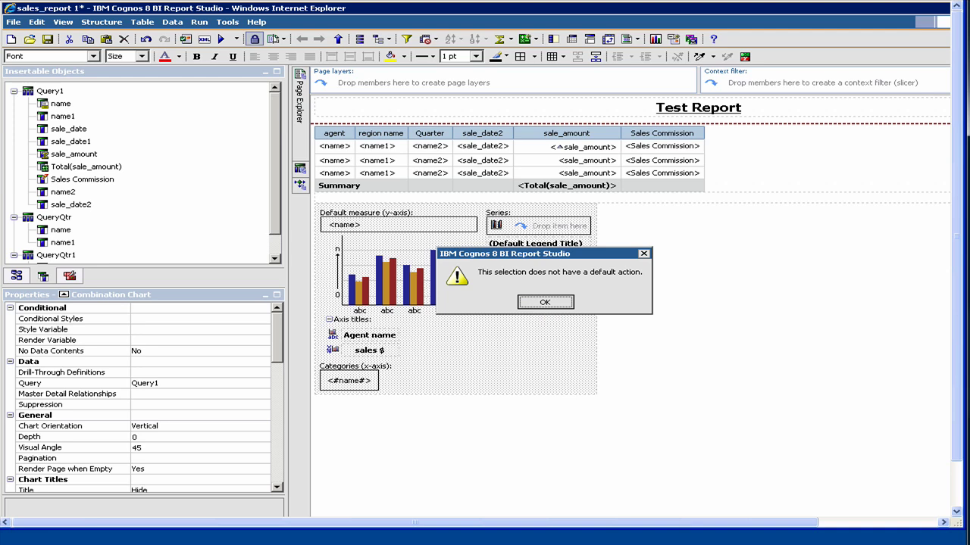
key("Return")
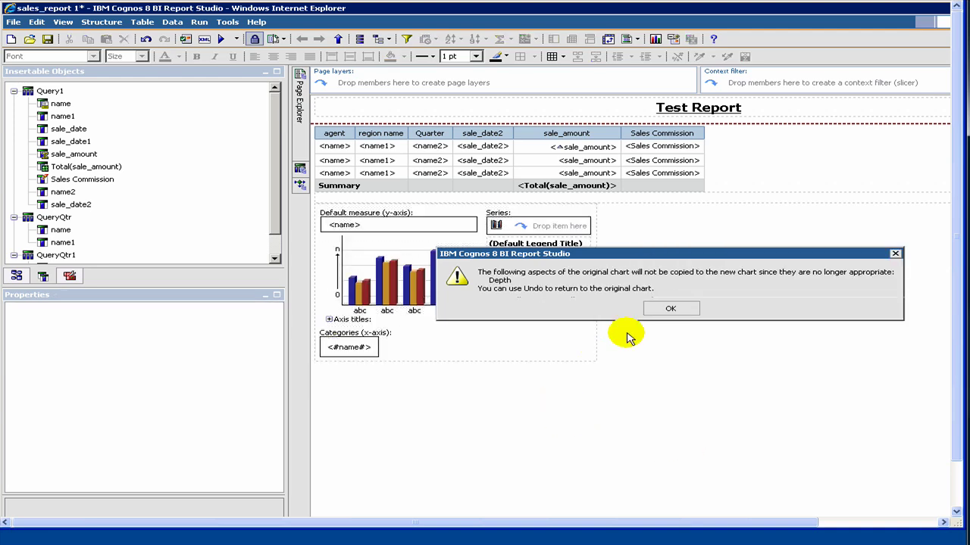
Dismiss the Depth warning, review the 3-D column chart in Cognos Viewer, then go back to Report Studio
left_click(681, 310)
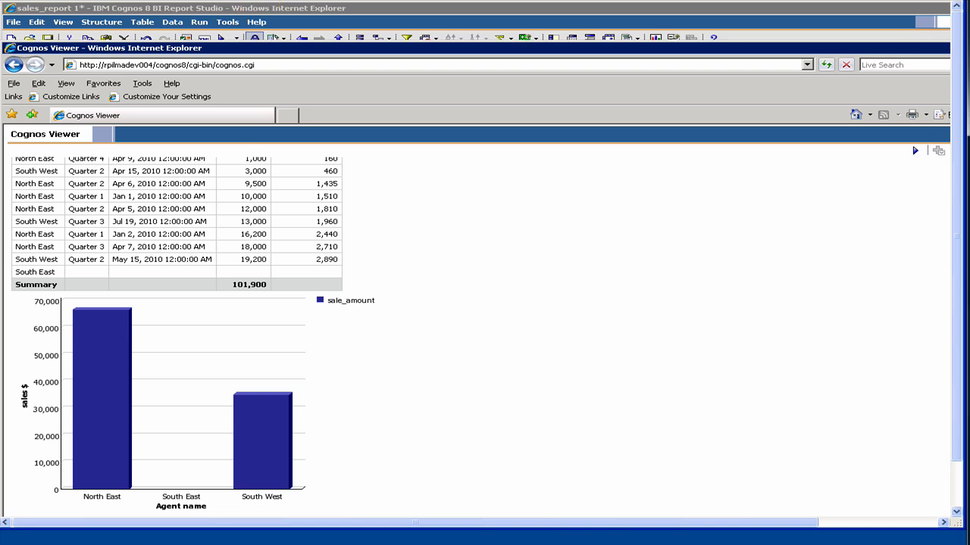
left_click(256, 12)
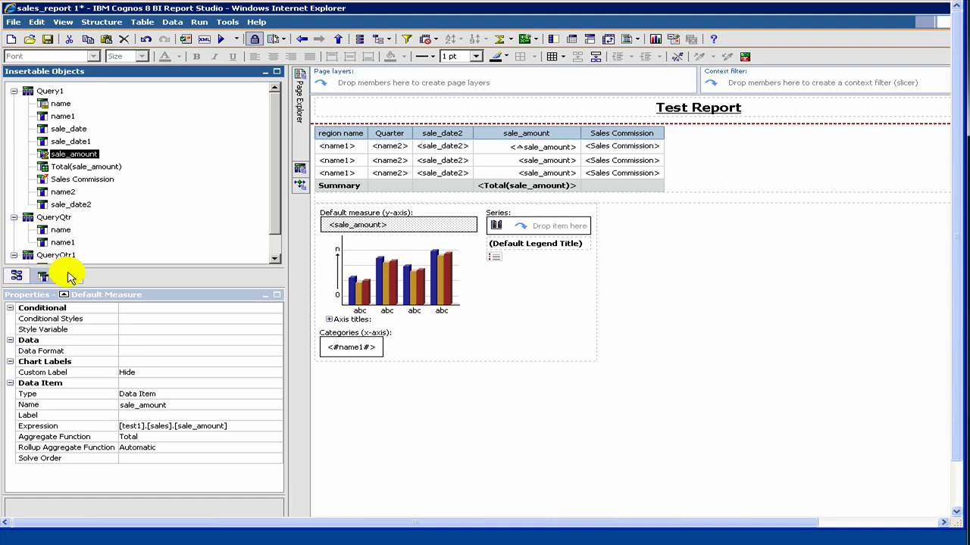
Switch Insertable Objects to the Toolbox and scroll through the available report objects
left_click(70, 276)
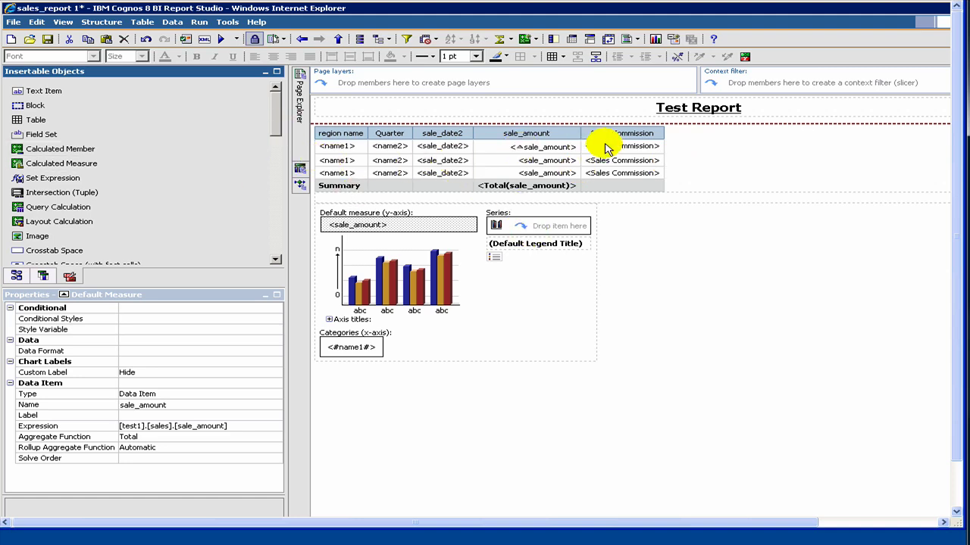
left_click_drag(95, 194, 44, 209)
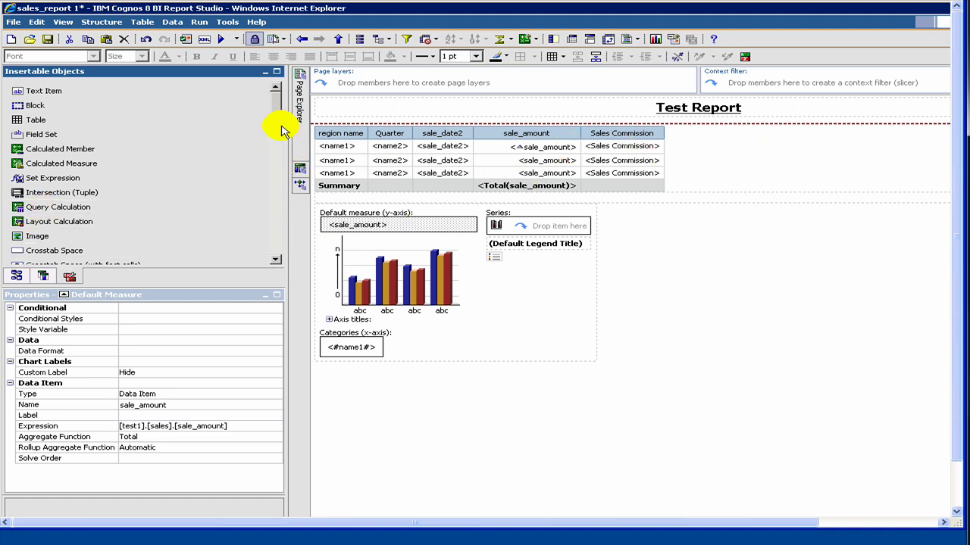
scroll(271, 134, "down", 2)
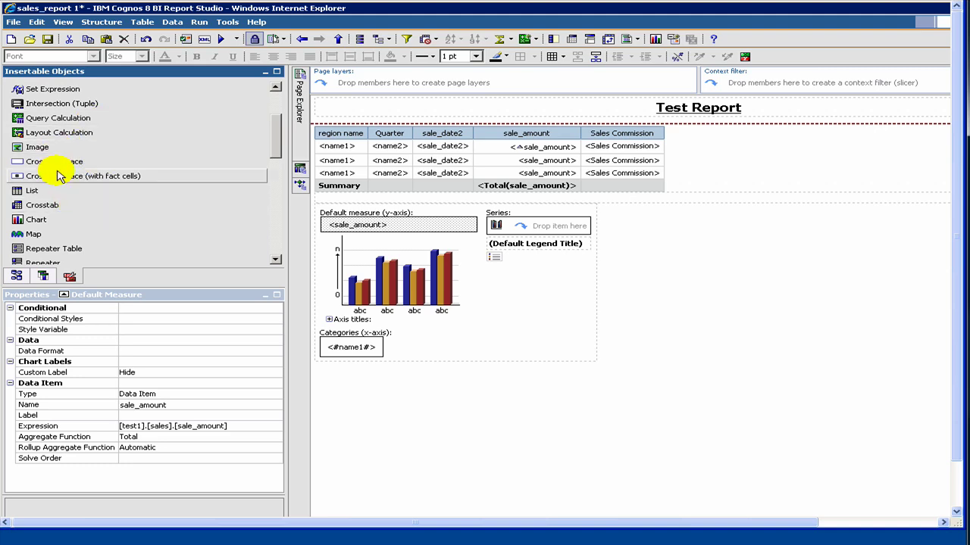
left_click_drag(59, 176, 431, 286)
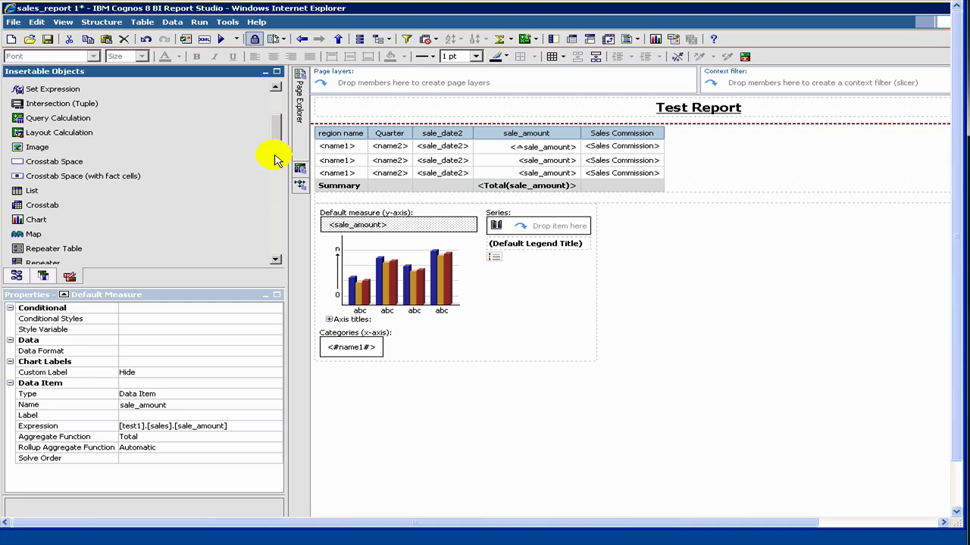
scroll(275, 147, "down", 2)
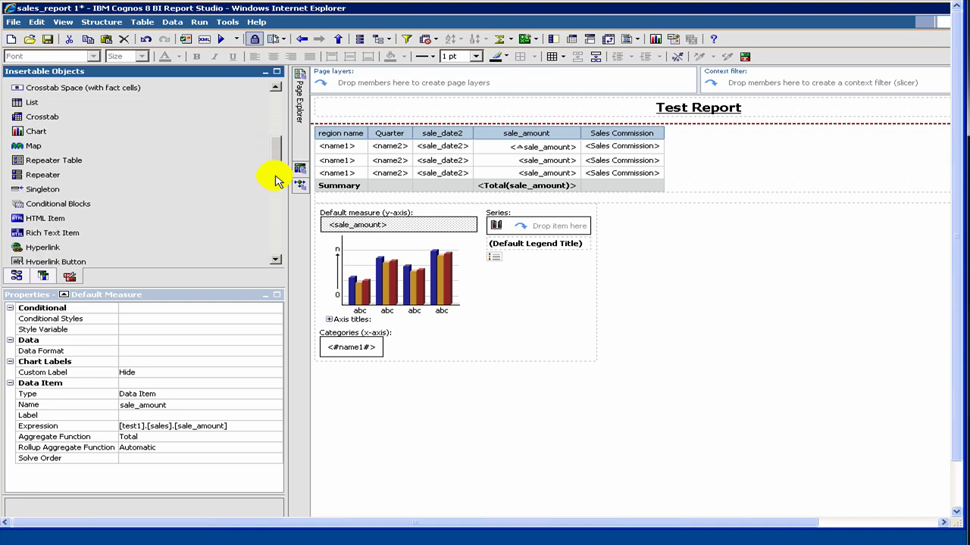
scroll(277, 180, "down", 2)
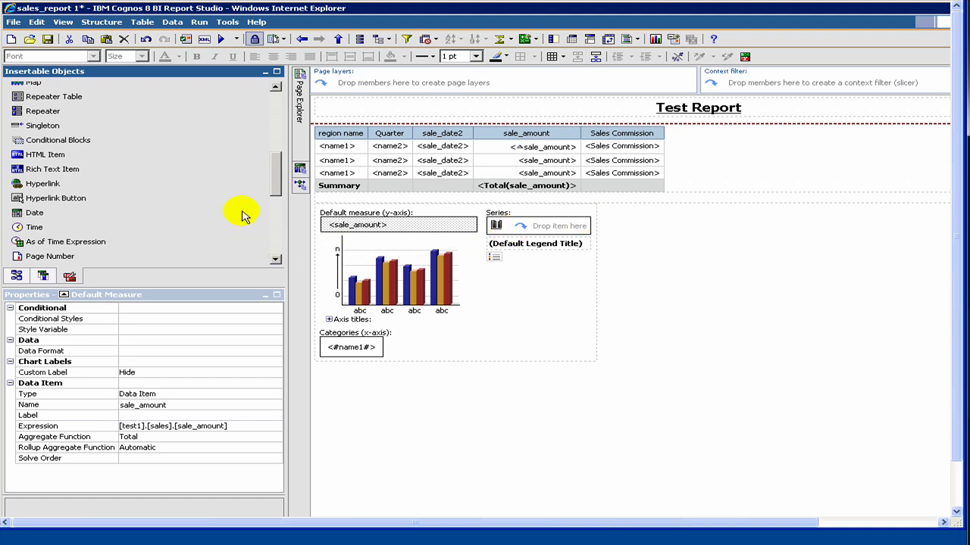
scroll(278, 199, "down", 2)
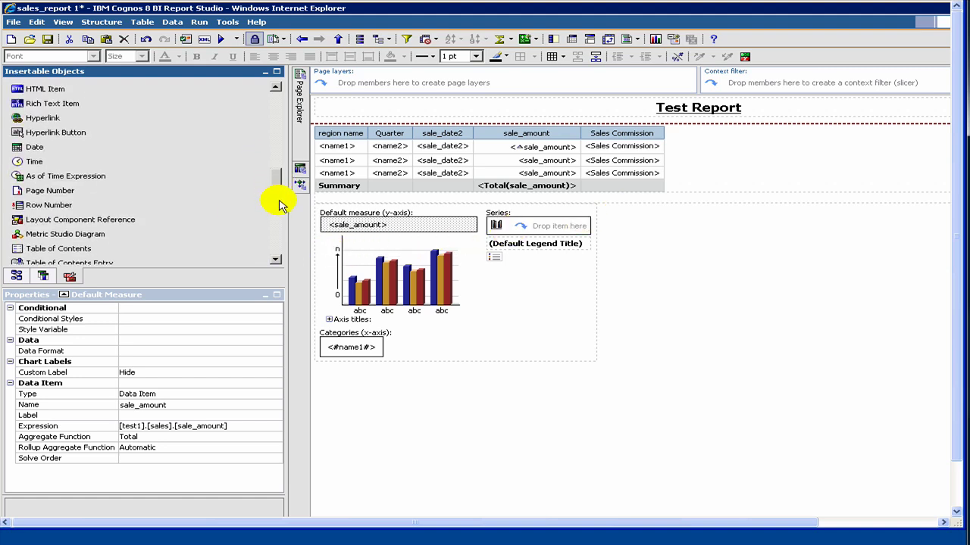